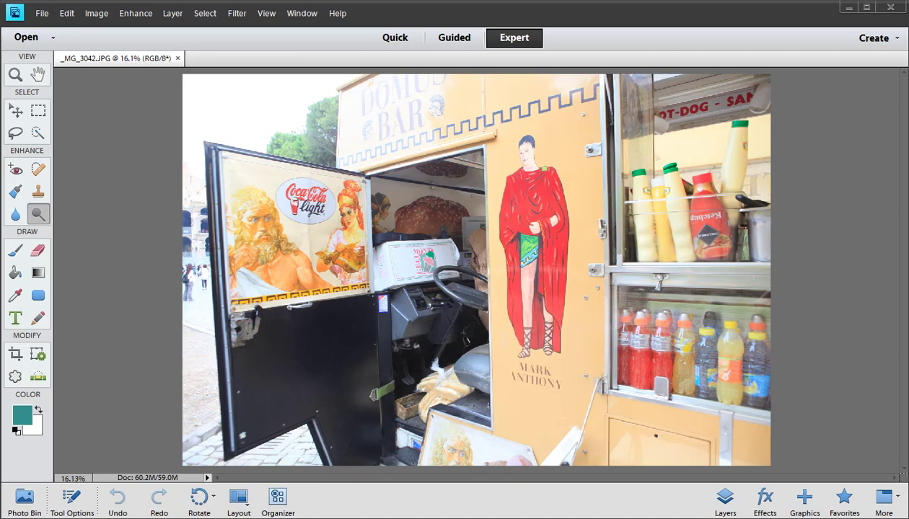
- Try lowering the photo's brightness to -33 with the Brightness/Contrast adjustment
click(136, 14)
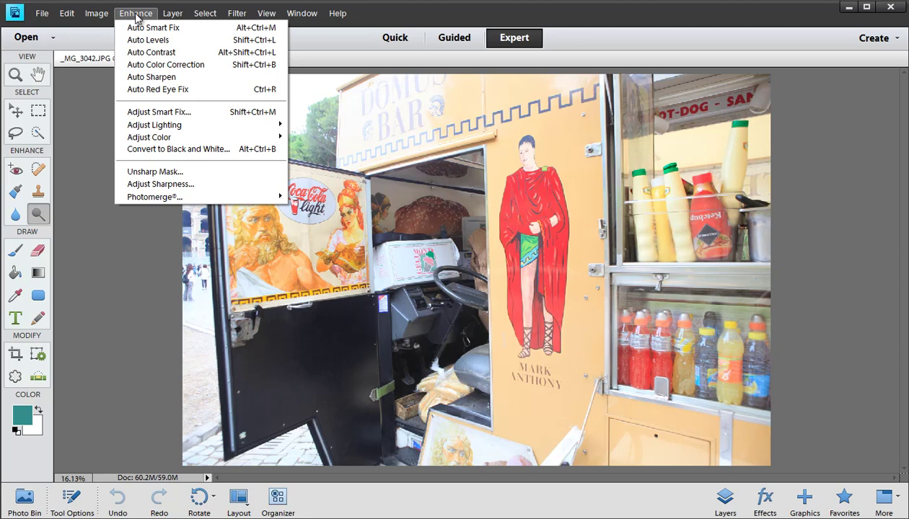
mouse_move(145, 127)
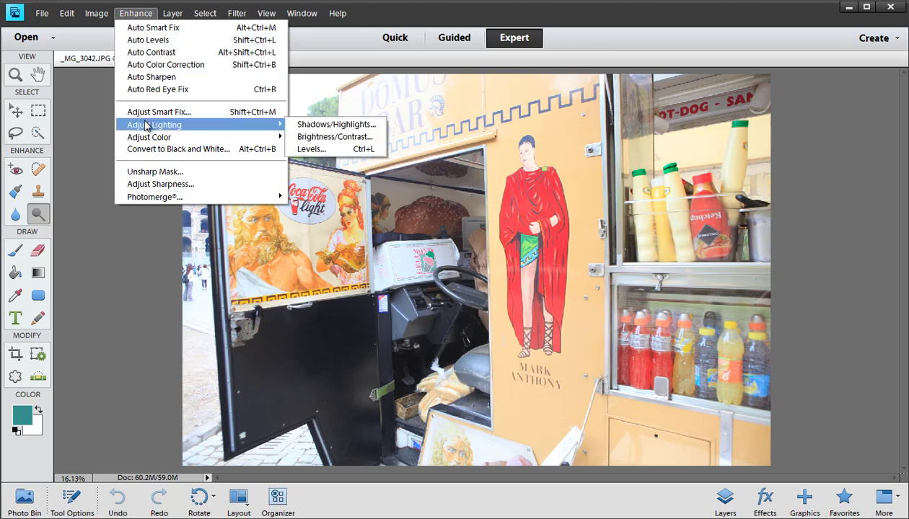
click(312, 141)
drag(315, 118, 242, 264)
mouse_move(314, 316)
mouse_down()
mouse_move(355, 316)
mouse_move(298, 319)
mouse_up()
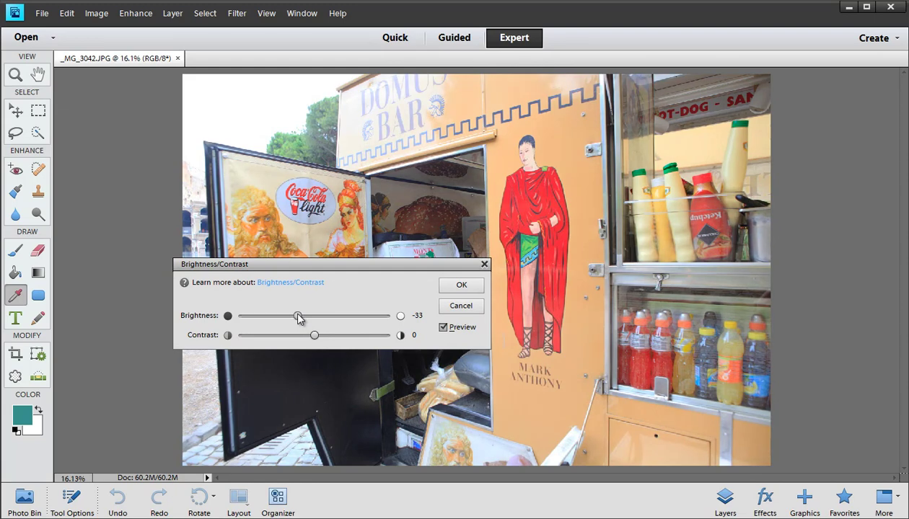
- Try contrast values of -50, 100 and -38 on the photo, and discard the Brightness/Contrast adjustment
mouse_move(314, 338)
mouse_down()
mouse_move(252, 341)
mouse_move(414, 349)
mouse_move(323, 344)
mouse_up()
drag(322, 343, 229, 336)
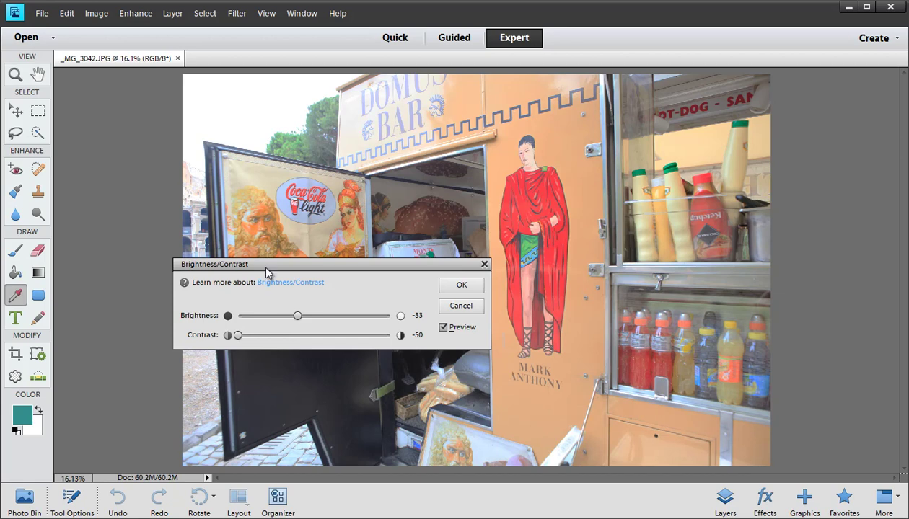
drag(264, 265, 186, 186)
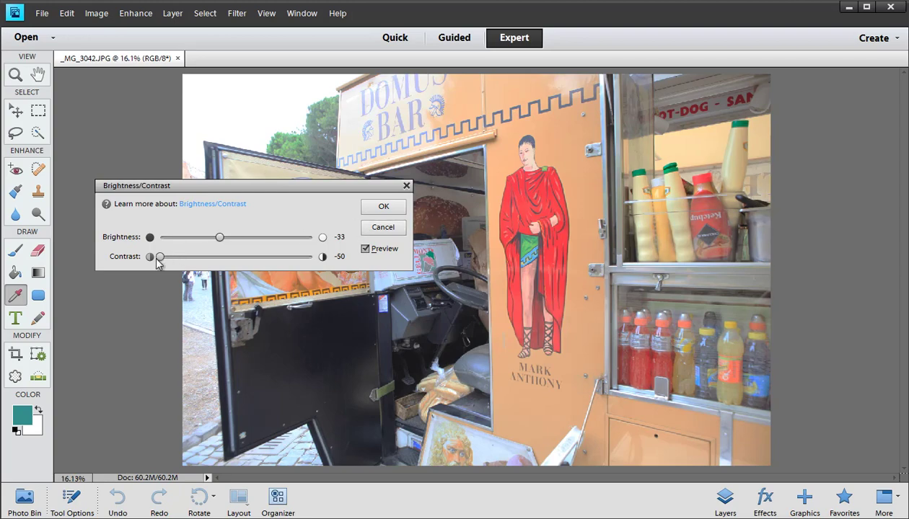
drag(160, 257, 328, 261)
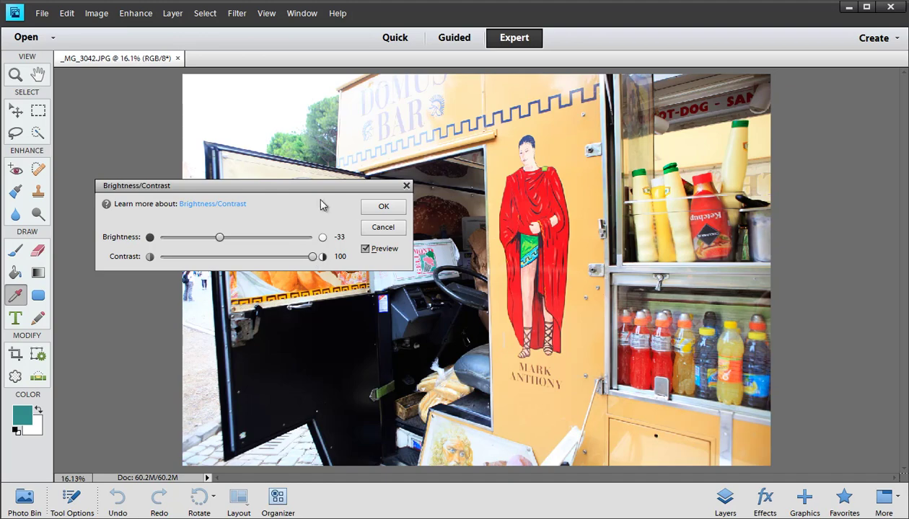
drag(247, 185, 426, 237)
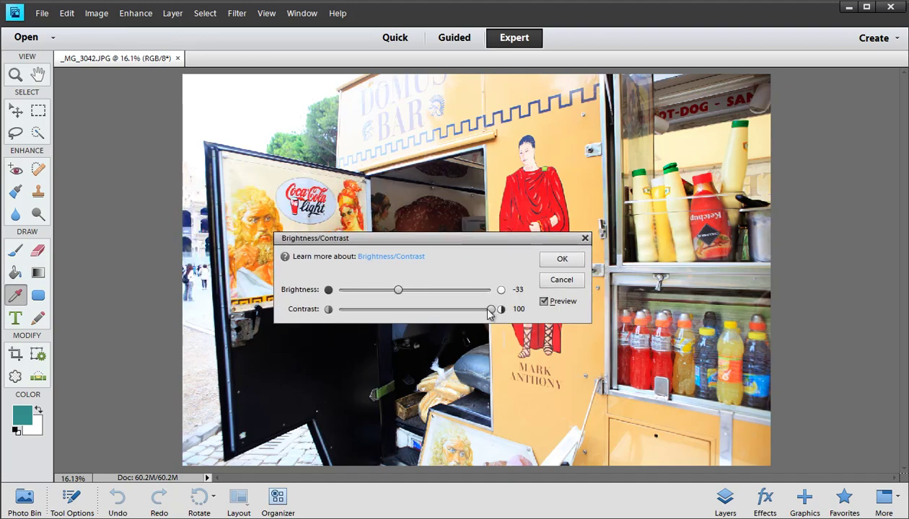
drag(489, 312, 357, 310)
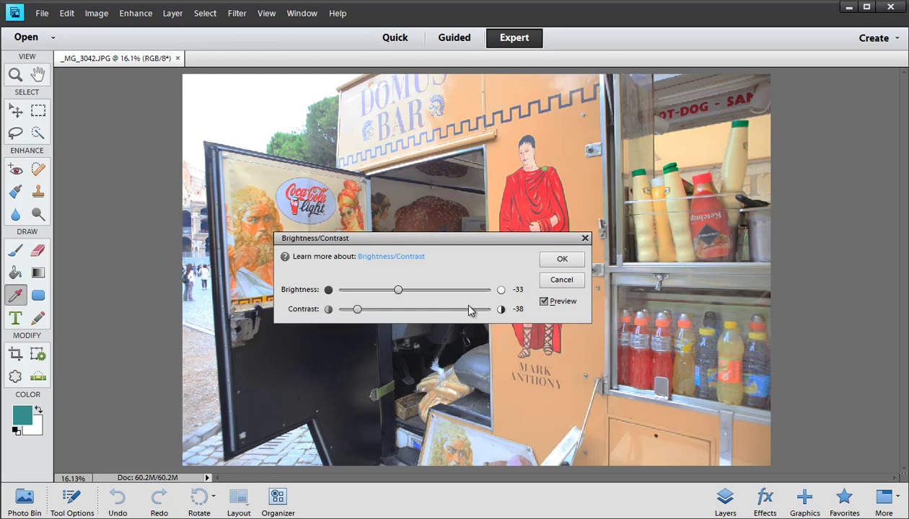
click(557, 282)
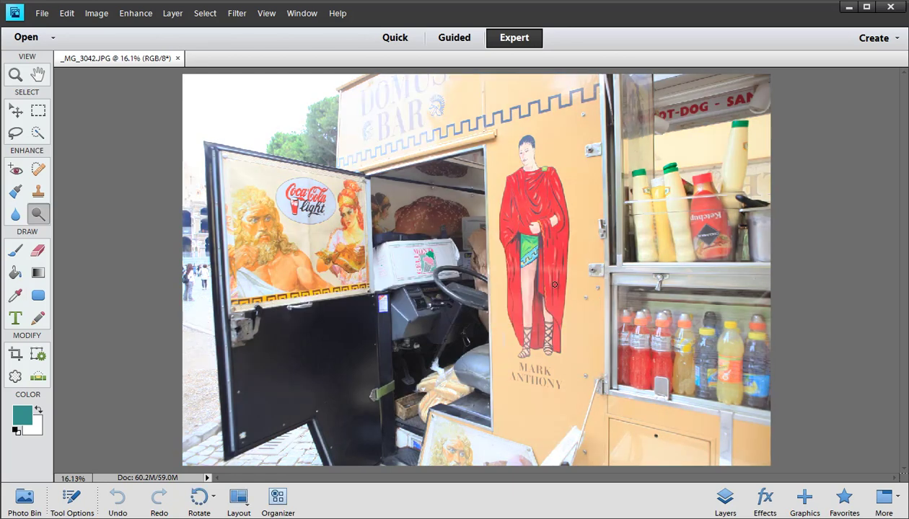
- Start a Levels adjustment on the photo and place its dialog beside the main subject
click(137, 13)
mouse_move(161, 125)
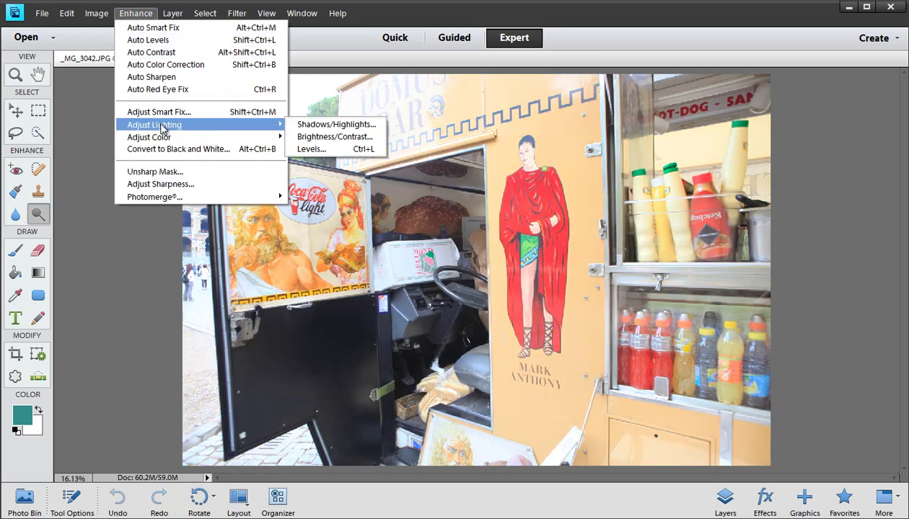
click(322, 152)
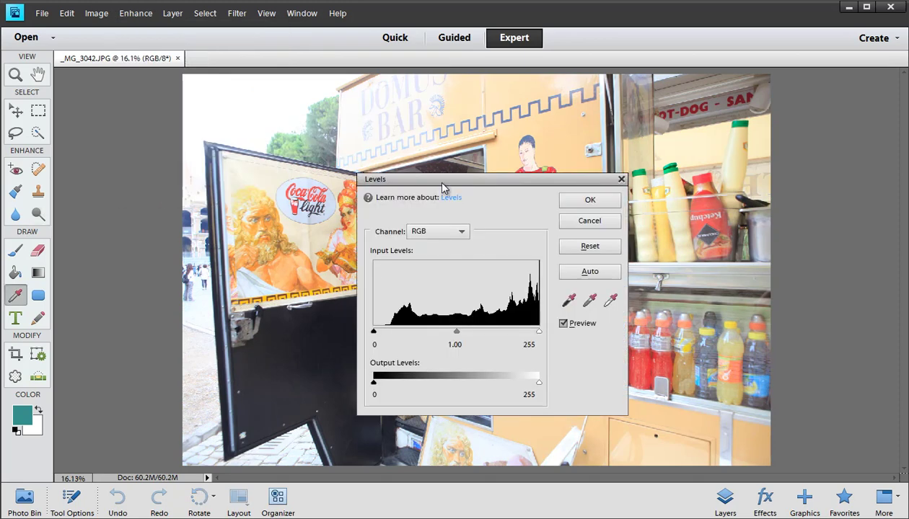
drag(442, 185, 153, 241)
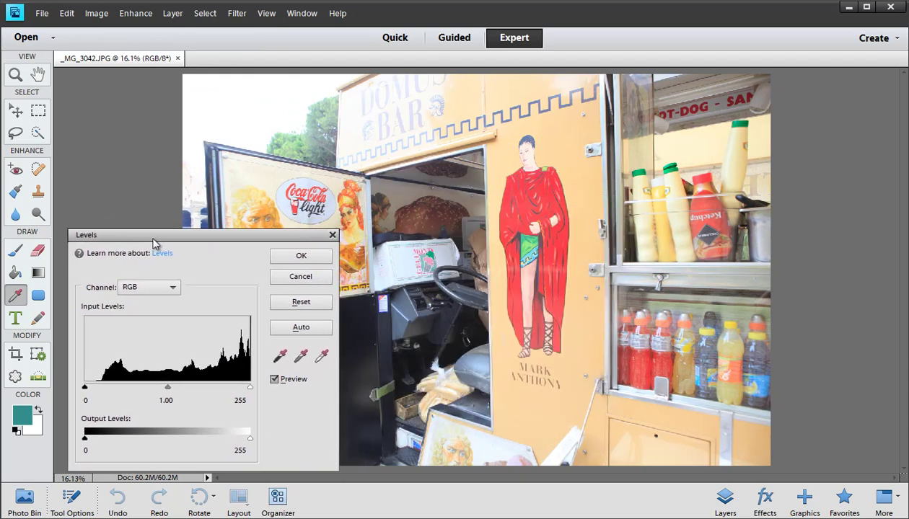
- Examine the RGB histogram and its black and white input sliders in the Levels dialog
key(ctrl+minus)
key(ctrl+minus)
key(ctrl+minus)
key(ctrl+minus)
key(ctrl+minus)
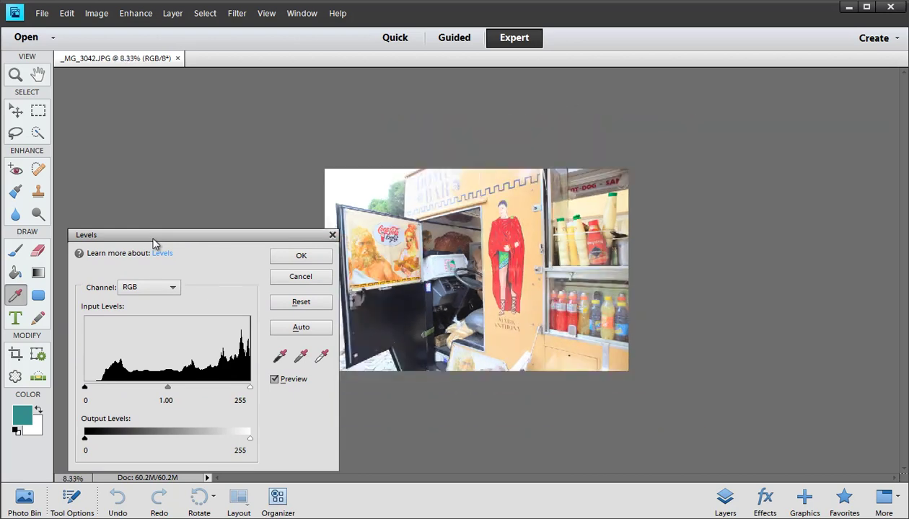
drag(153, 242, 409, 160)
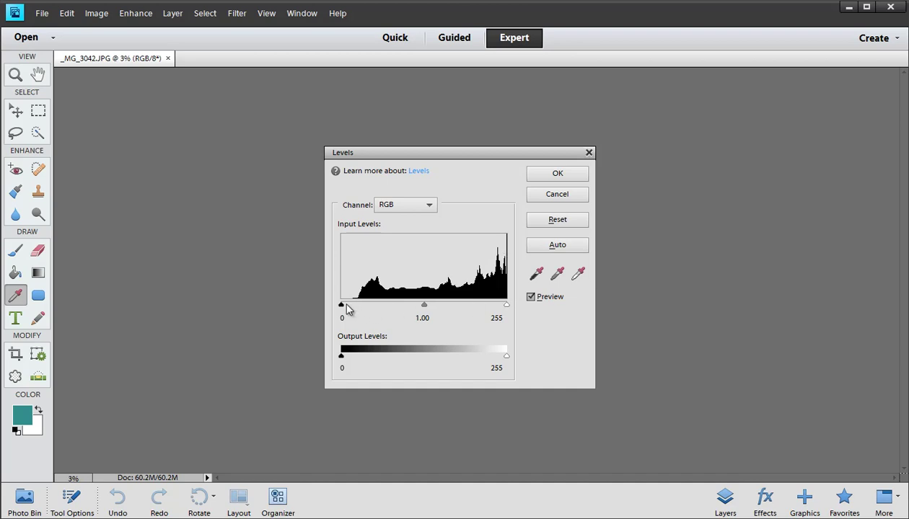
drag(343, 306, 342, 308)
mouse_move(507, 306)
mouse_down()
mouse_move(492, 309)
mouse_move(508, 309)
mouse_up()
drag(503, 156, 279, 167)
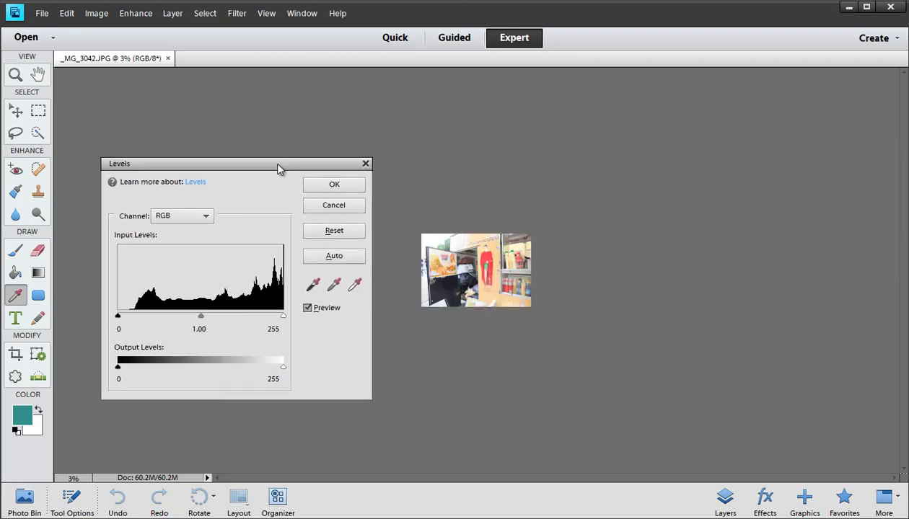
- Raise the black input level of the RGB channel to 25
key(ctrl+equal)
key(ctrl+equal)
key(ctrl+equal)
key(ctrl+equal)
key(ctrl+equal)
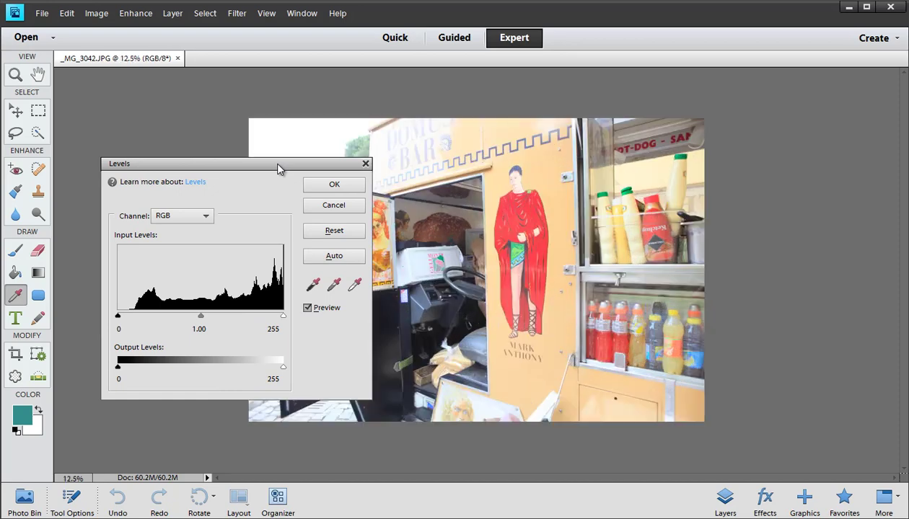
drag(279, 167, 740, 175)
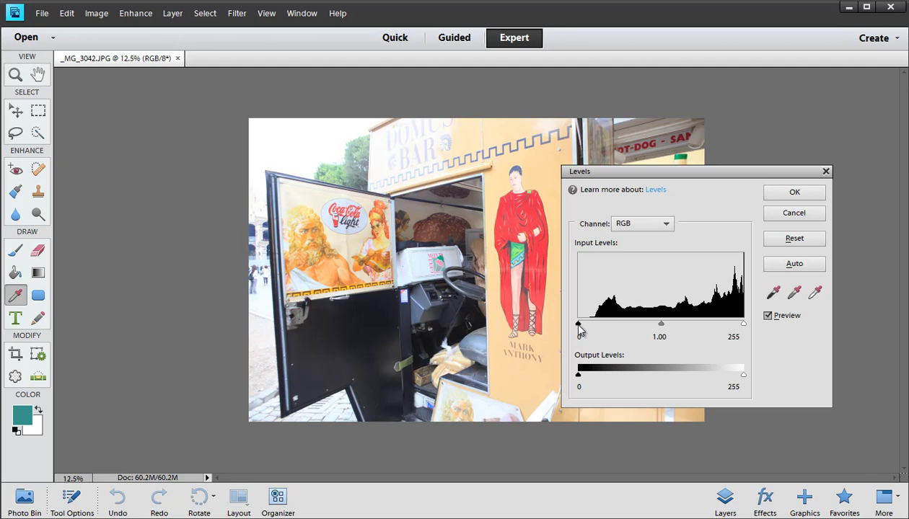
drag(581, 329, 596, 329)
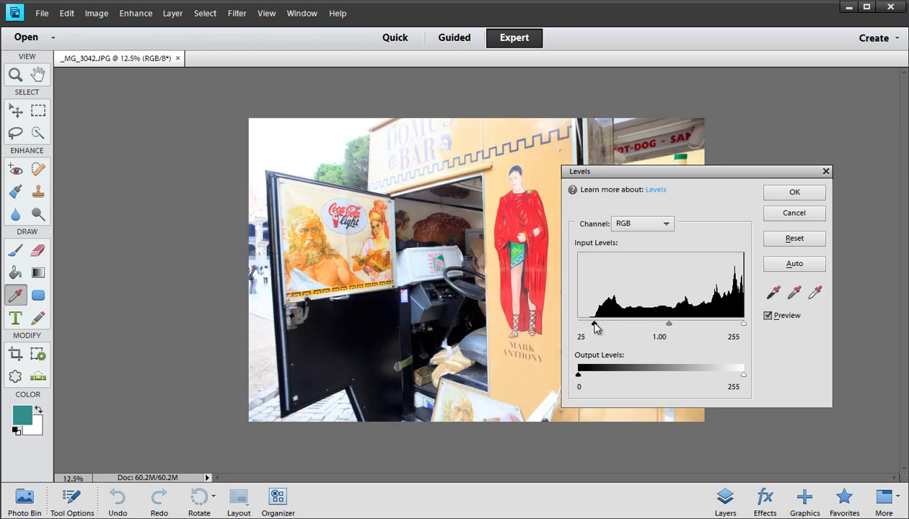
- Compare the photo with and without the Levels change by toggling the preview repeatedly
click(796, 321)
click(796, 321)
click(796, 321)
click(795, 321)
drag(750, 173, 906, 249)
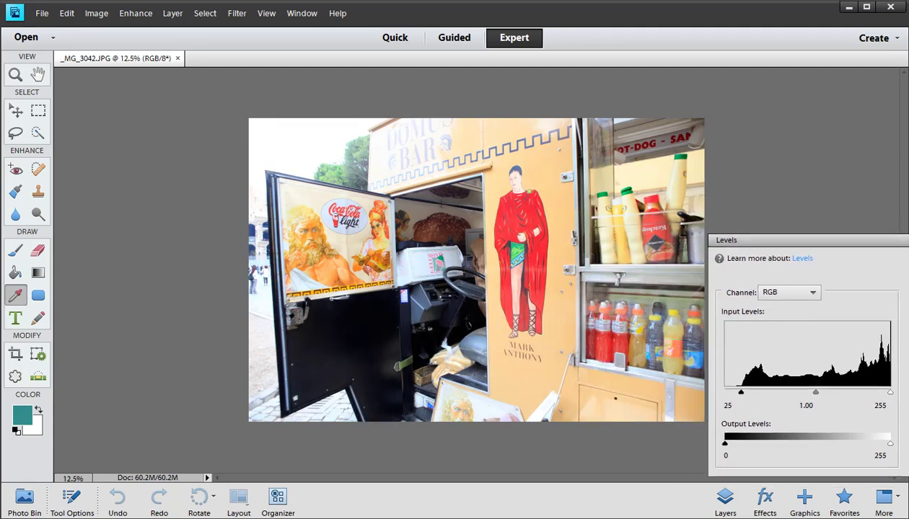
key(p)
key(p)
key(p)
key(p)
- Set the black input level to 26 and keep the white input level at 255
mouse_move(741, 393)
mouse_down()
mouse_move(839, 394)
mouse_move(737, 391)
mouse_move(744, 399)
mouse_up()
drag(750, 240, 689, 211)
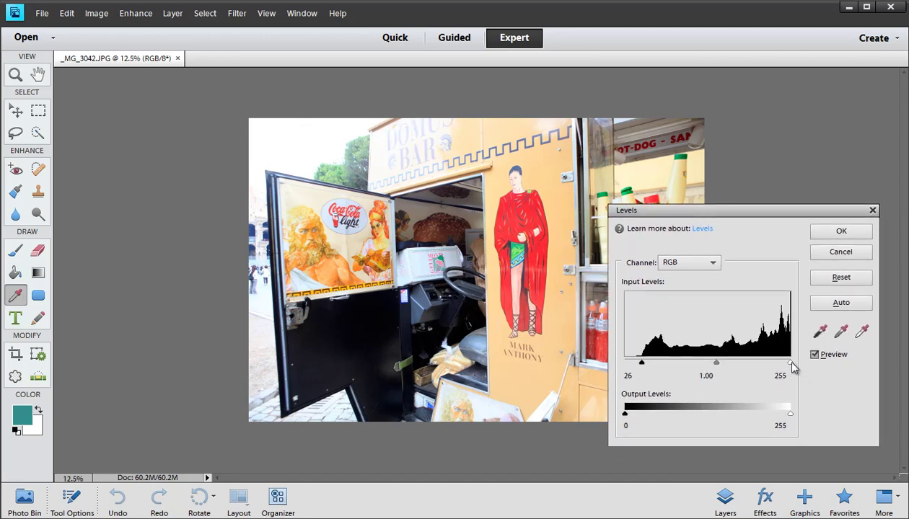
mouse_move(791, 362)
mouse_down()
mouse_move(734, 361)
mouse_move(791, 363)
mouse_up()
- Try midtone input levels of 0.62, 0.79 and 0.94 on the RGB channel
drag(716, 363, 737, 363)
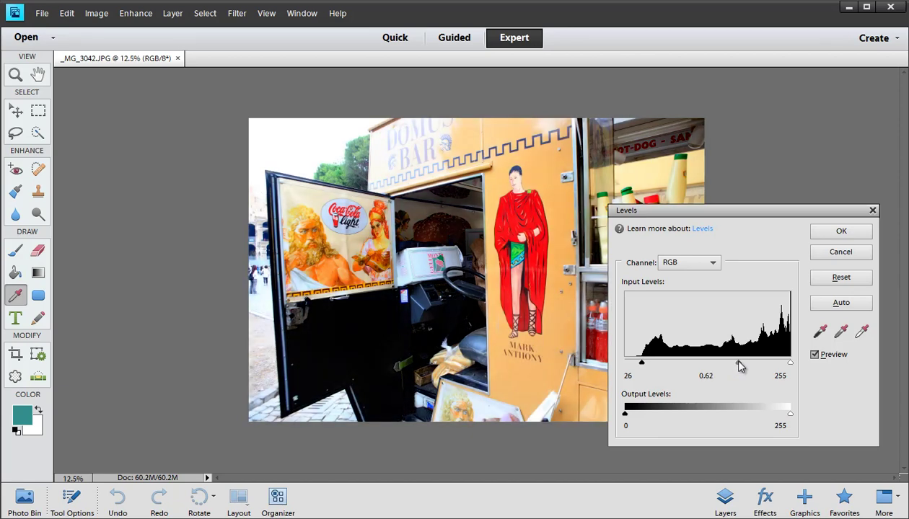
mouse_move(739, 364)
mouse_down()
mouse_move(716, 364)
mouse_move(727, 364)
mouse_up()
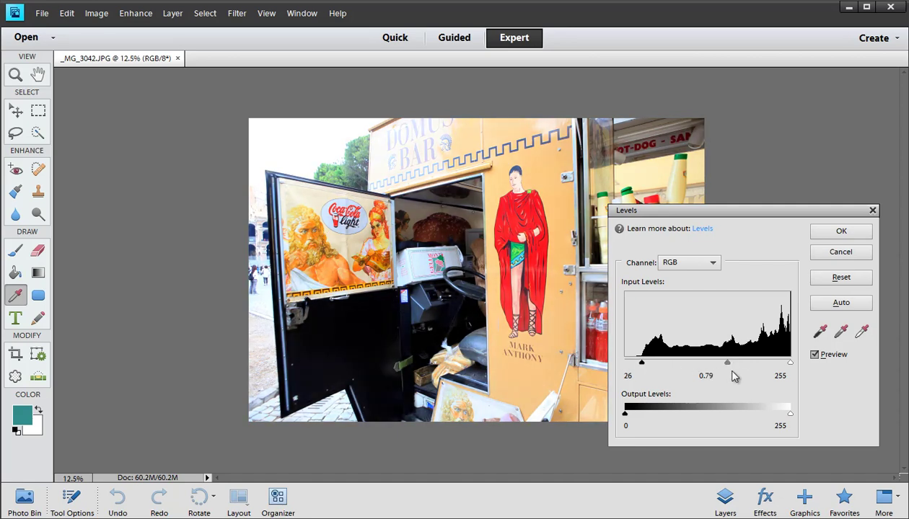
mouse_move(727, 364)
mouse_down()
mouse_move(755, 365)
mouse_move(702, 366)
mouse_move(719, 363)
mouse_up()
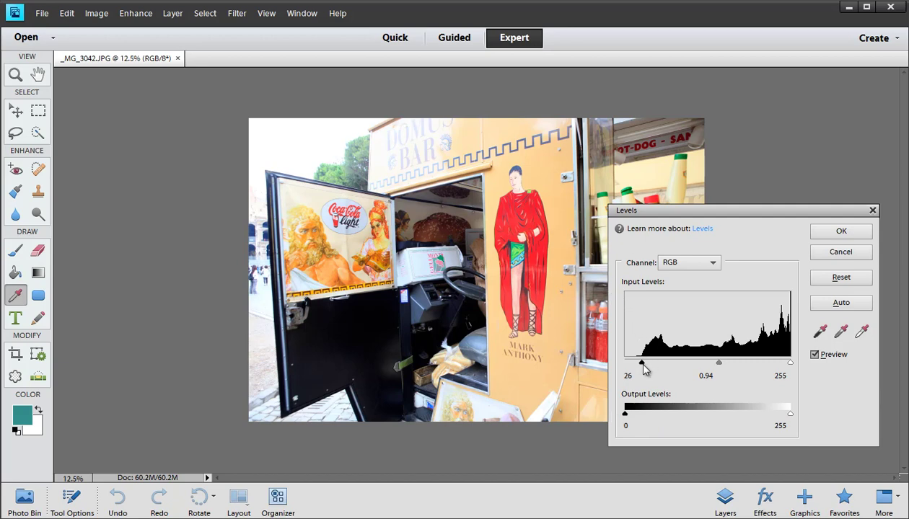
- Try extreme input levels of 73 for black, 1.00 for midtones and 217 for white, and compare using the preview
mouse_move(645, 369)
mouse_down()
mouse_move(679, 365)
mouse_move(637, 364)
mouse_up()
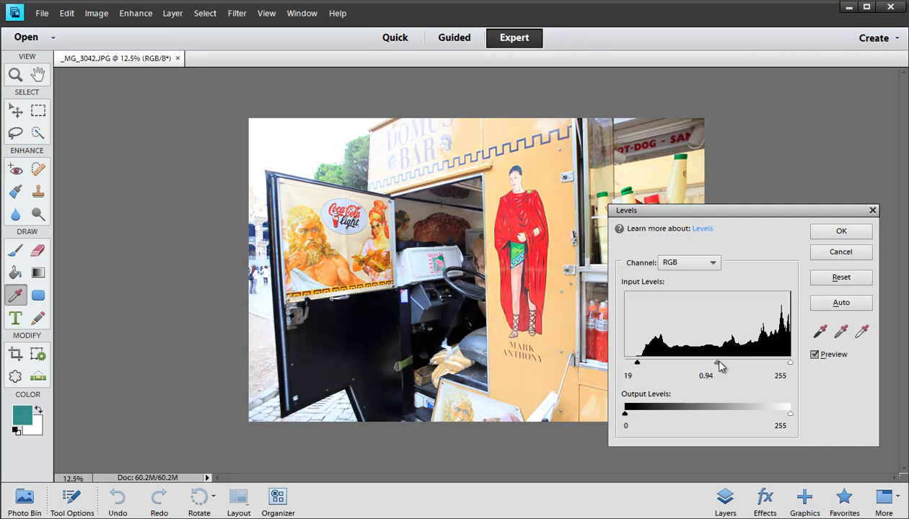
drag(707, 362, 695, 364)
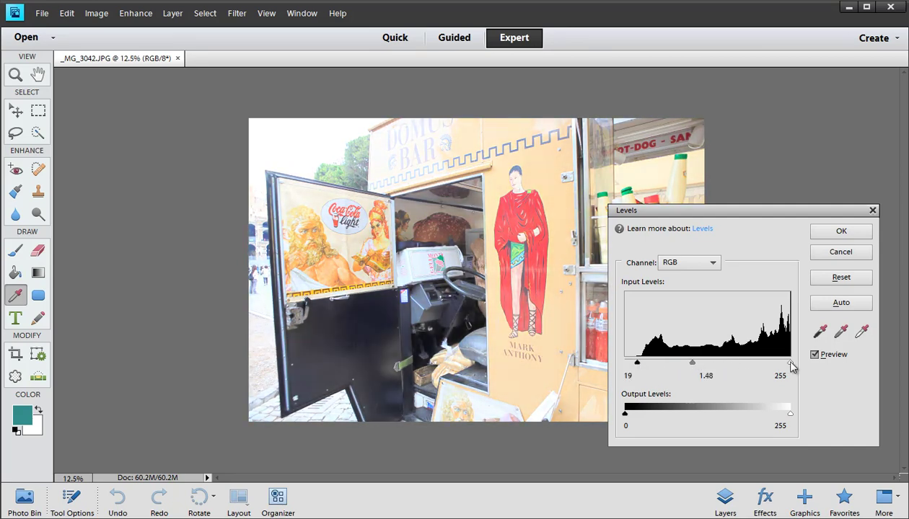
drag(790, 362, 766, 362)
drag(644, 371, 723, 367)
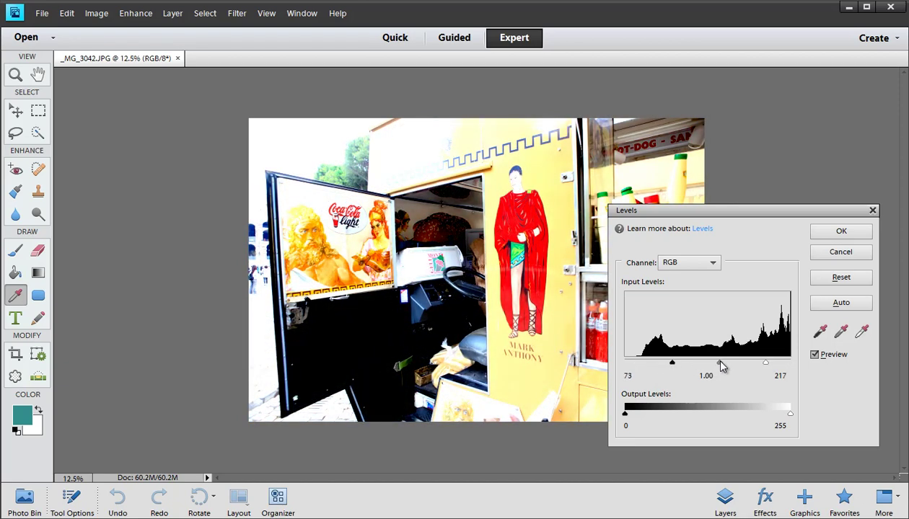
click(816, 355)
click(817, 361)
- Set the input levels to 26 for black, 0.84 for midtones and 255 for white
drag(671, 365, 642, 365)
drag(705, 365, 793, 367)
drag(730, 365, 727, 367)
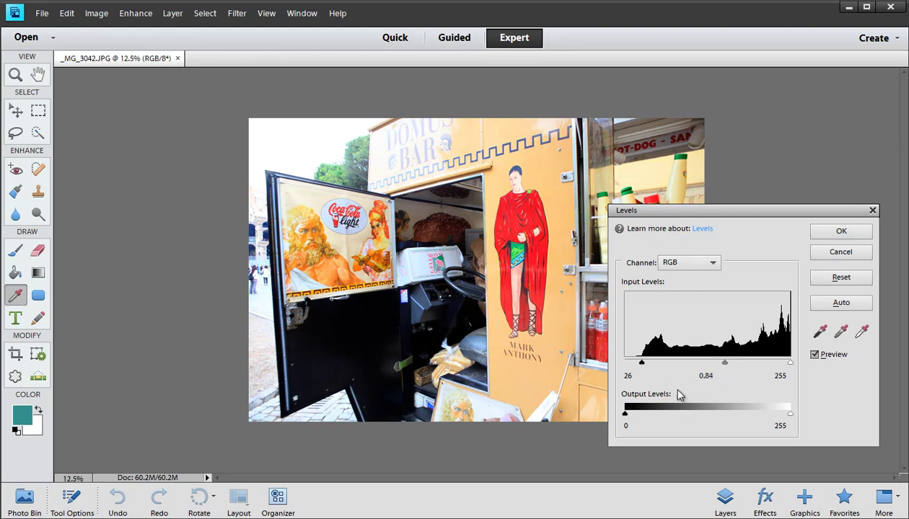
- Try output levels of 36 for black and 246 for white, and compare the photo with the preview off and on
drag(625, 416, 651, 415)
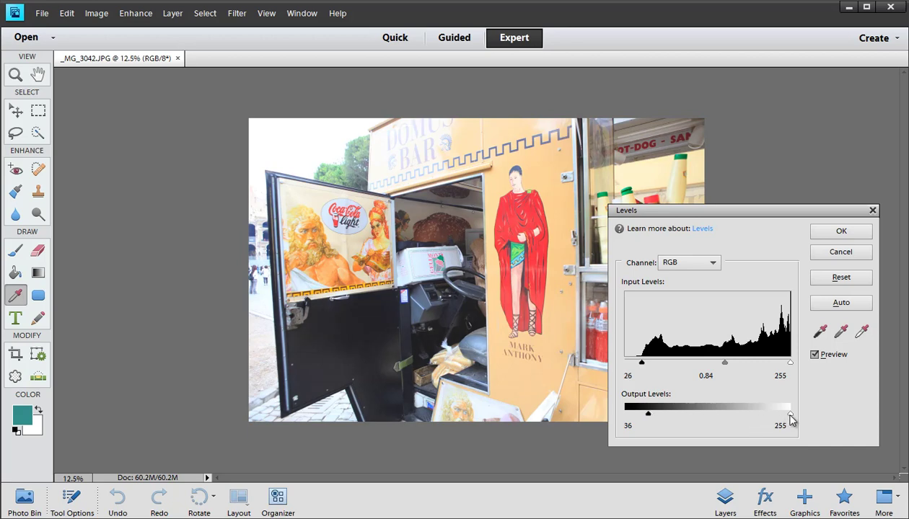
drag(792, 420, 773, 420)
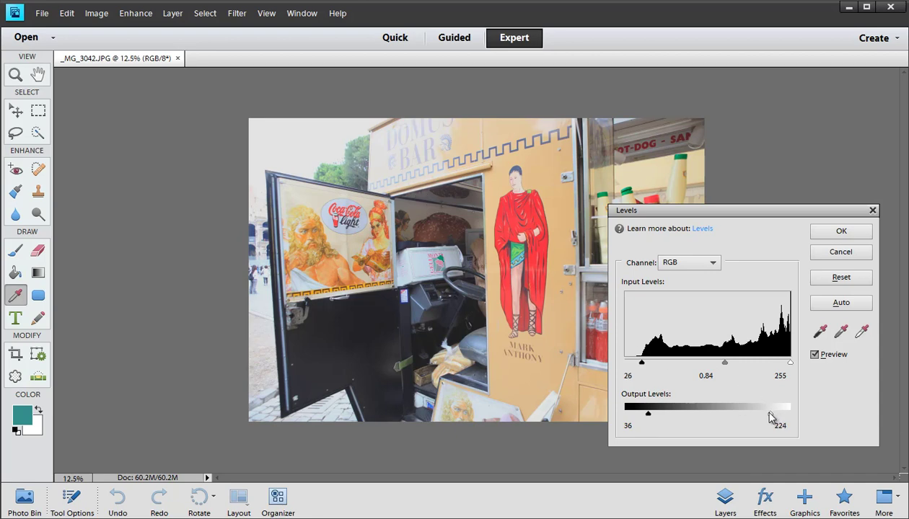
mouse_move(772, 414)
mouse_down()
mouse_move(736, 416)
mouse_move(786, 420)
mouse_up()
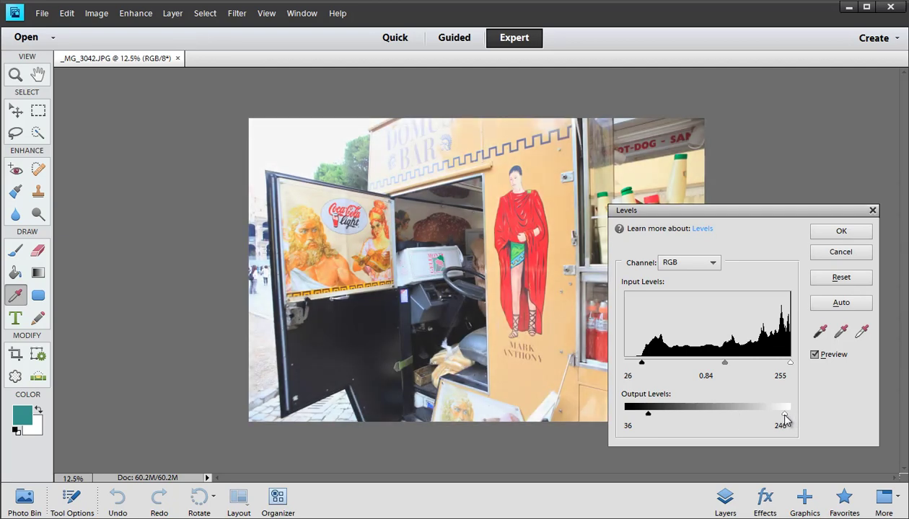
click(815, 355)
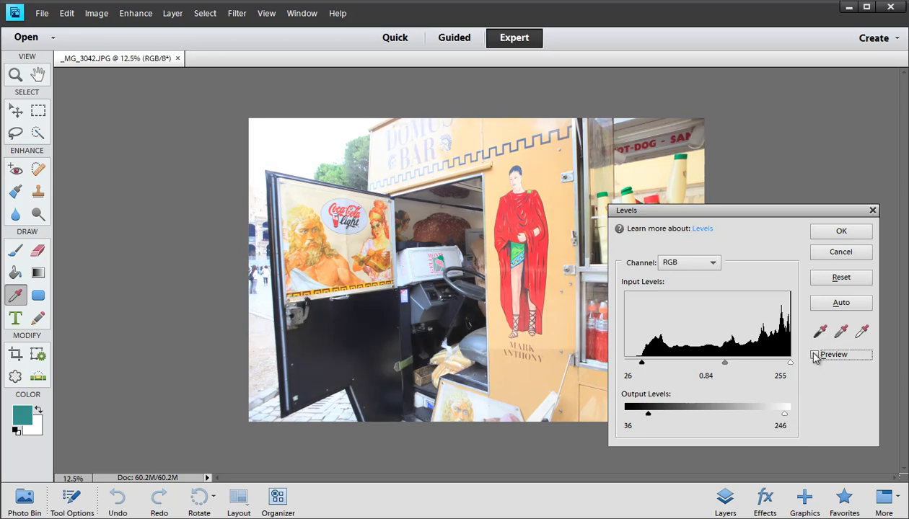
click(815, 355)
click(815, 356)
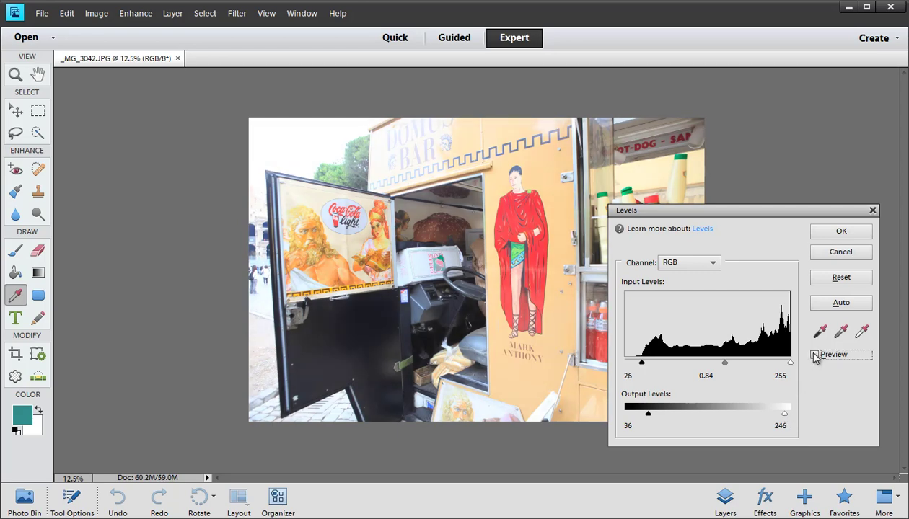
click(816, 356)
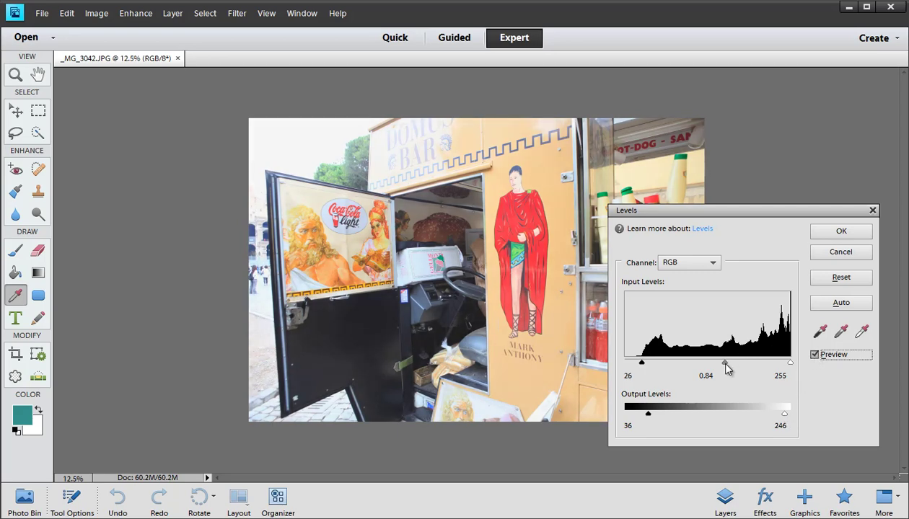
- Set the midtone input level to 0.66 and restore the output levels to 0 and 255
mouse_move(728, 369)
mouse_down()
mouse_move(719, 367)
mouse_move(738, 369)
mouse_up()
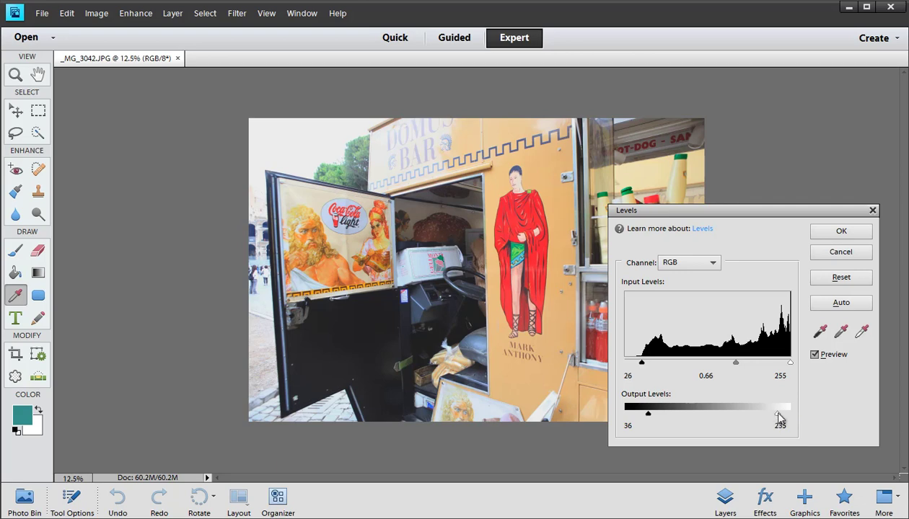
drag(777, 414, 824, 420)
drag(648, 415, 618, 417)
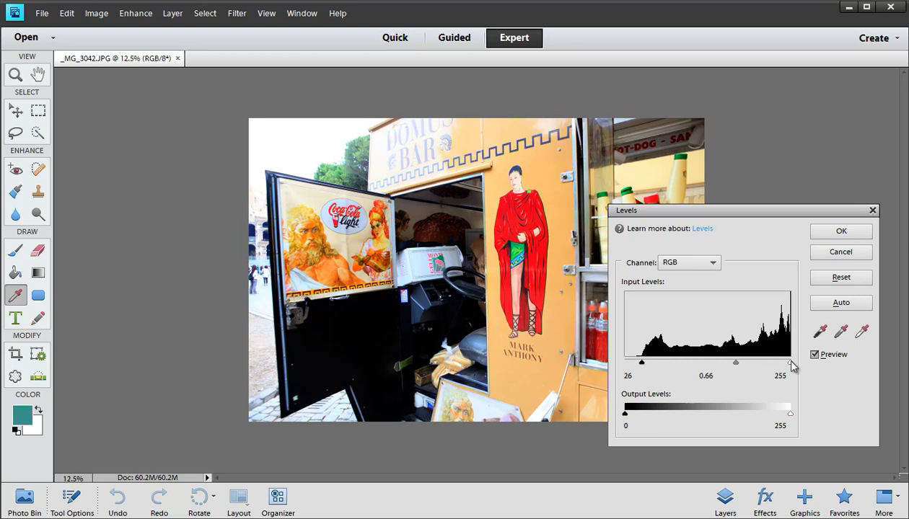
- Compare the photo with the preview off and on, and restore the midtone input level to 1.00
click(814, 356)
click(814, 356)
drag(736, 363, 718, 368)
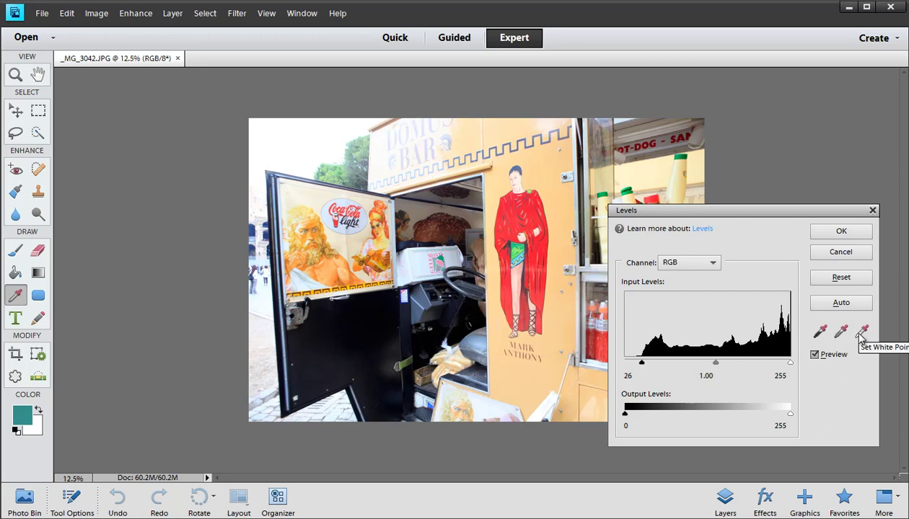
- Try the Set Black Point eyedropper on the black door panel, the painted figure's face, and the door panel again
click(820, 334)
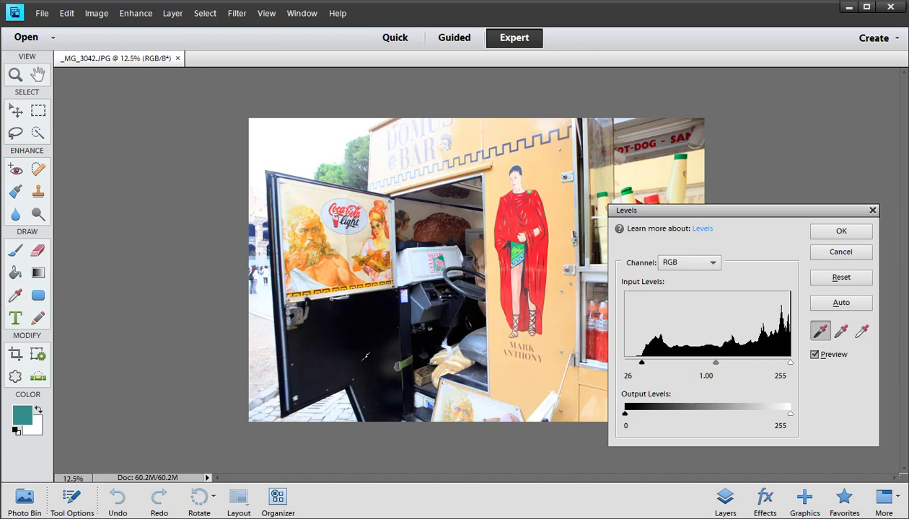
click(336, 322)
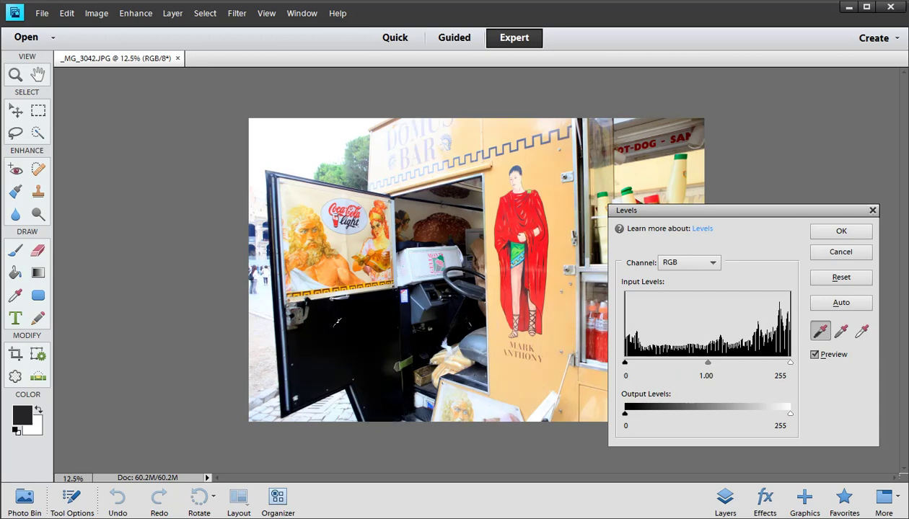
click(519, 177)
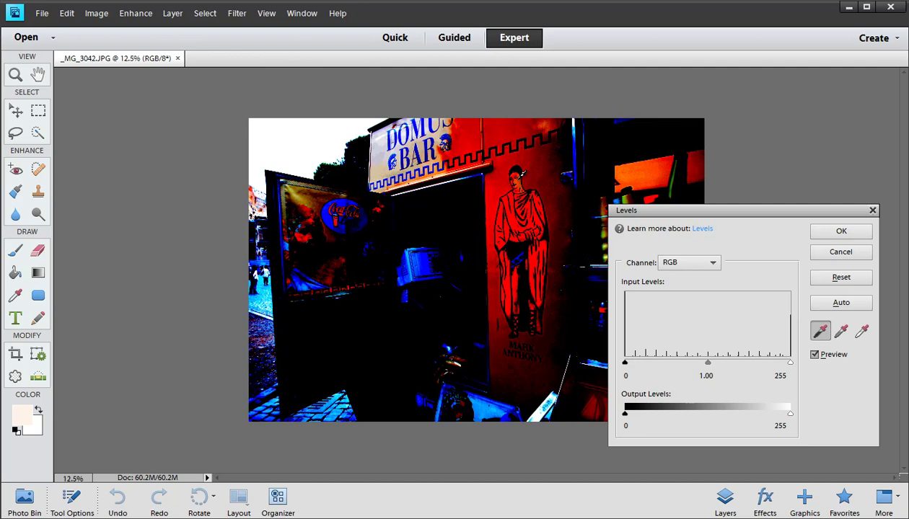
click(359, 306)
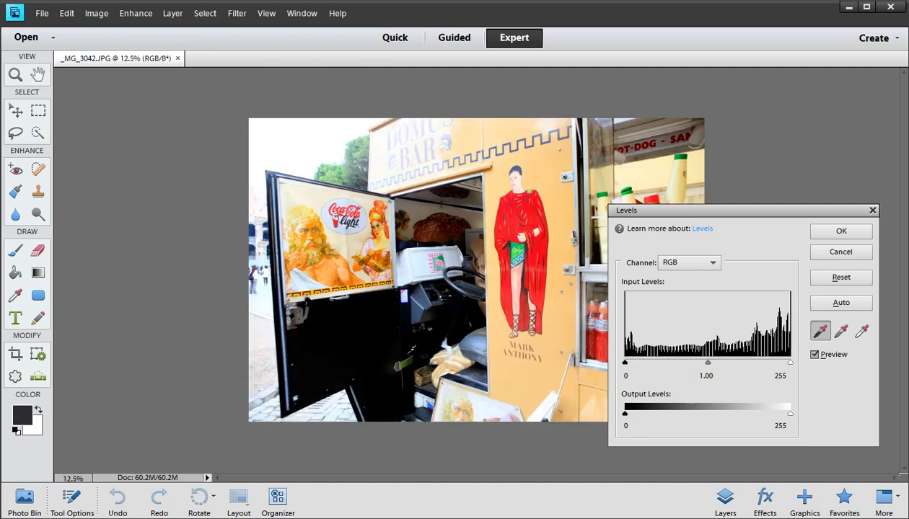
- Try the Set Gray Point eyedropper on several spots of the truck's seat and on the poster below it
click(841, 331)
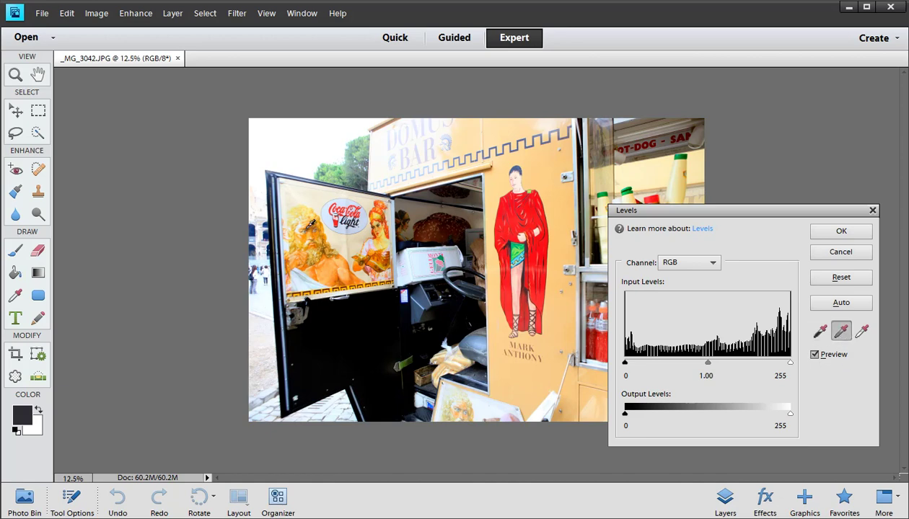
click(479, 336)
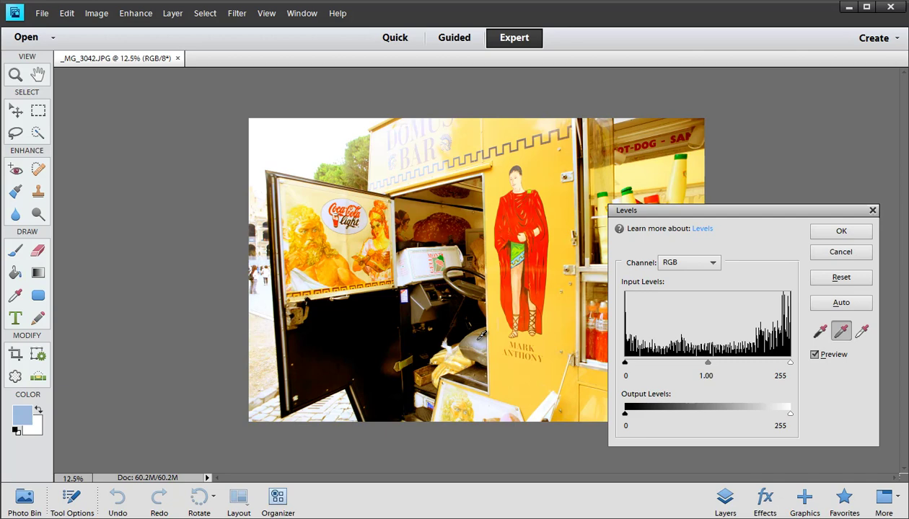
click(473, 337)
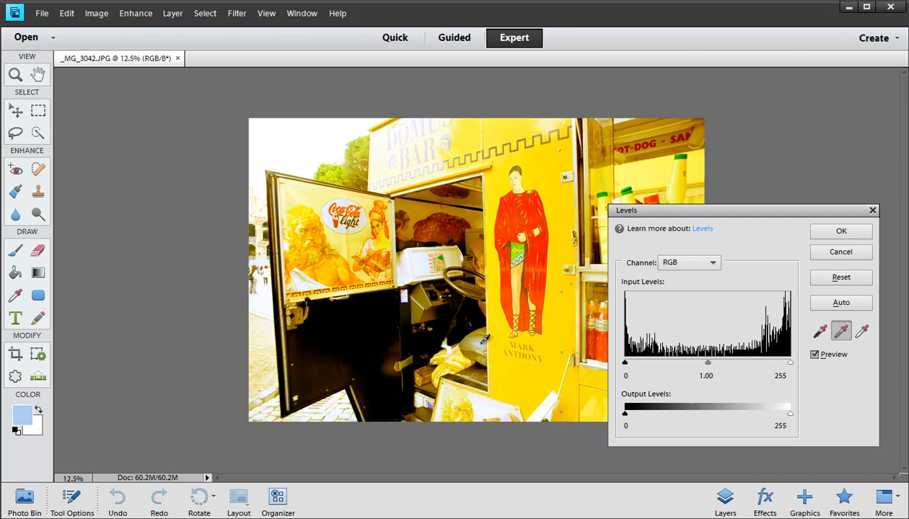
click(685, 264)
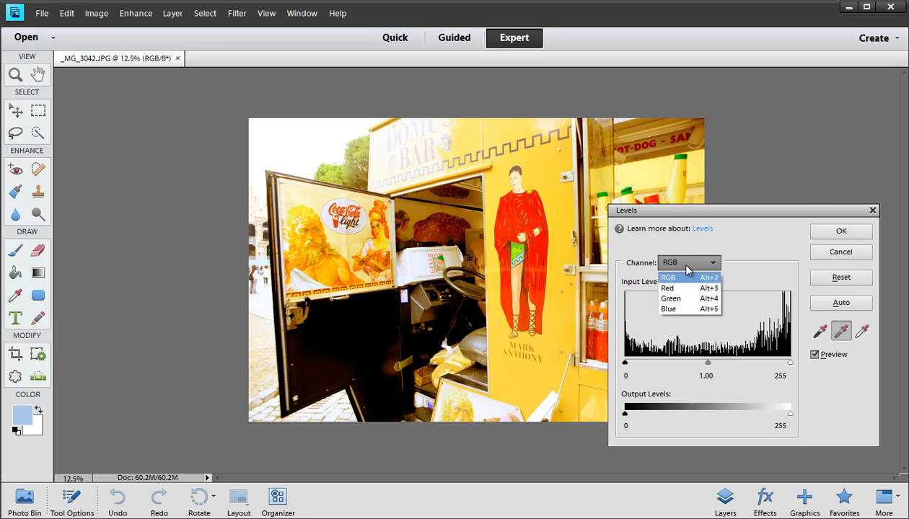
click(501, 357)
click(482, 337)
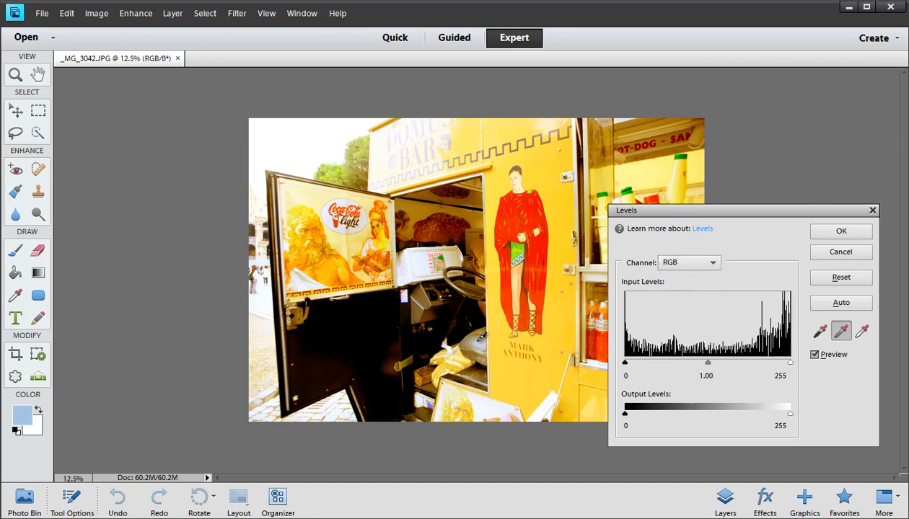
click(472, 330)
click(472, 329)
click(477, 340)
click(475, 345)
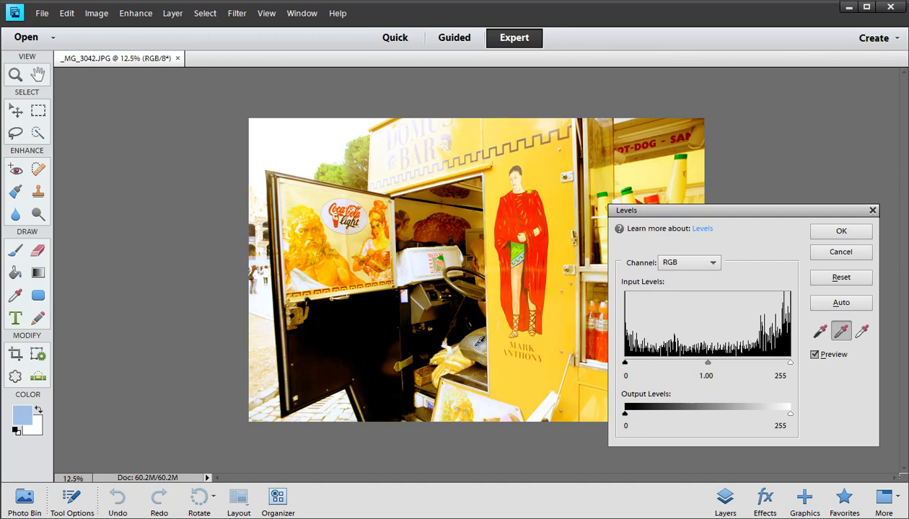
click(479, 346)
click(483, 346)
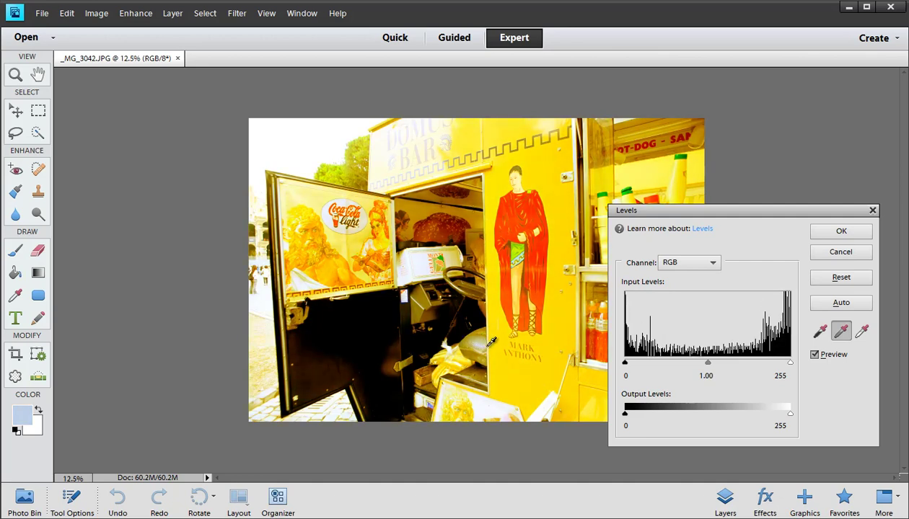
click(485, 338)
click(489, 402)
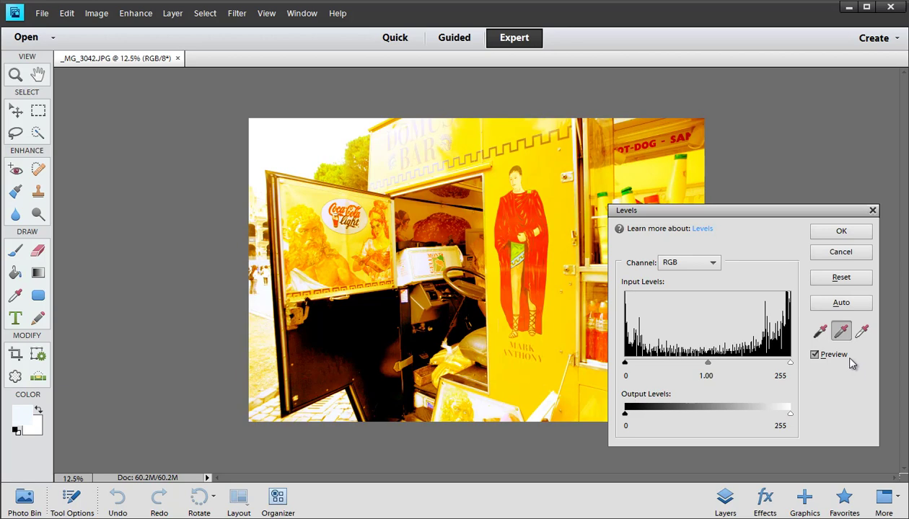
- Try the Set White Point eyedropper on light areas of the poster below the truck's doorway
click(860, 332)
click(500, 412)
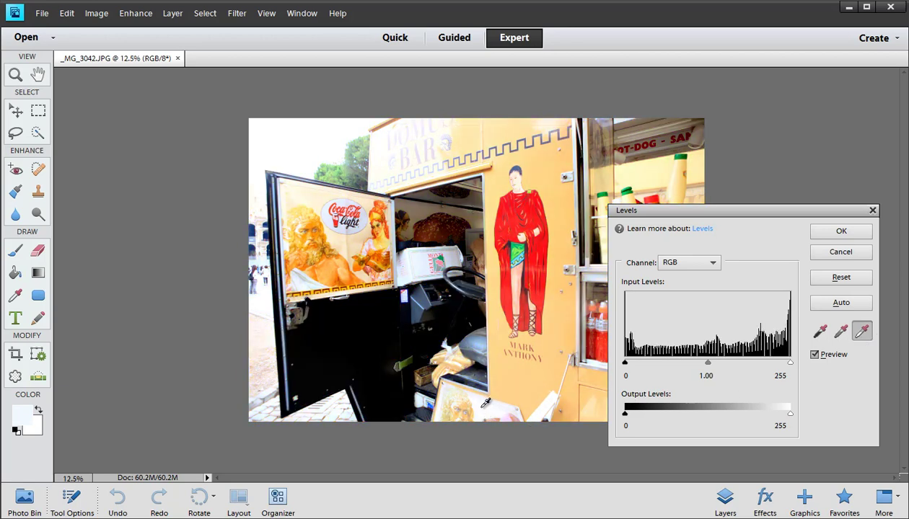
click(470, 394)
click(470, 393)
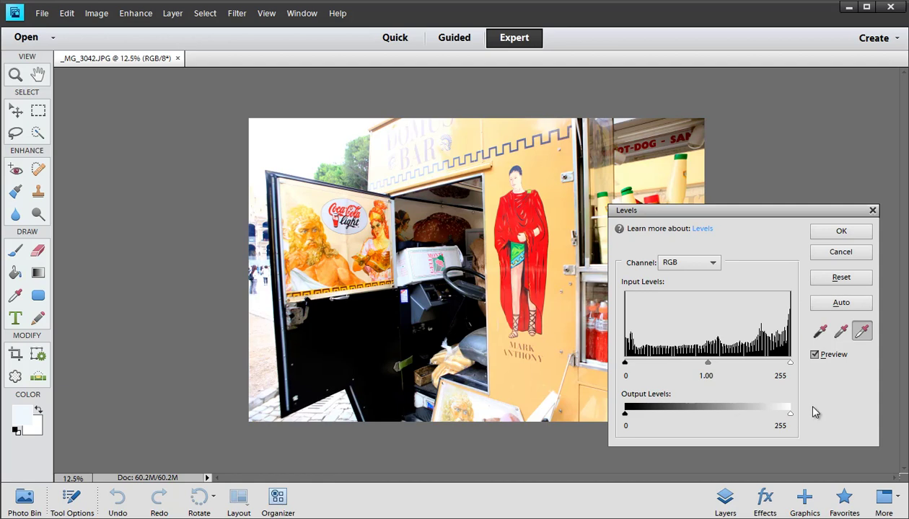
- Set the black input level of the Red channel to 55
click(696, 264)
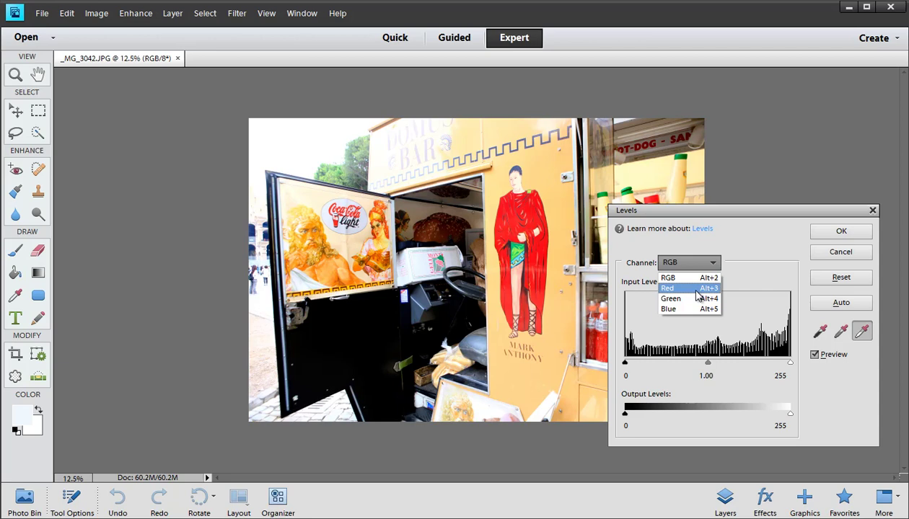
click(698, 289)
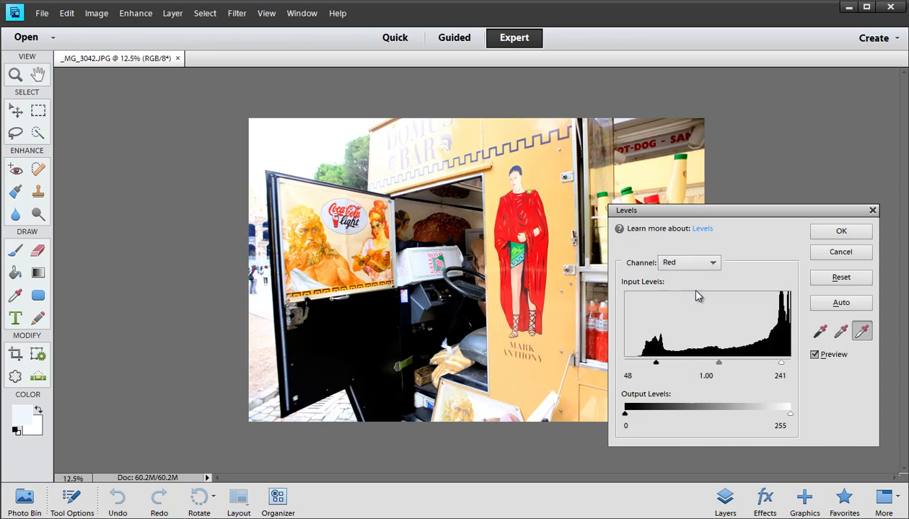
mouse_move(655, 364)
mouse_down()
mouse_move(630, 365)
mouse_move(720, 360)
mouse_move(661, 362)
mouse_up()
- Set the midtone input level to 0.80 for the Blue channel and 0.89 for the Green channel
click(689, 263)
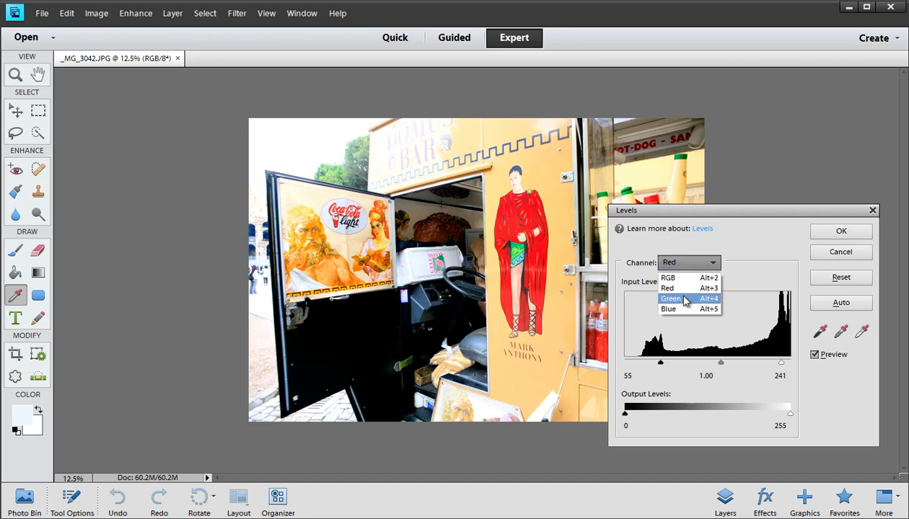
click(685, 310)
mouse_move(726, 367)
mouse_down()
mouse_move(751, 363)
mouse_move(701, 365)
mouse_move(734, 366)
mouse_up()
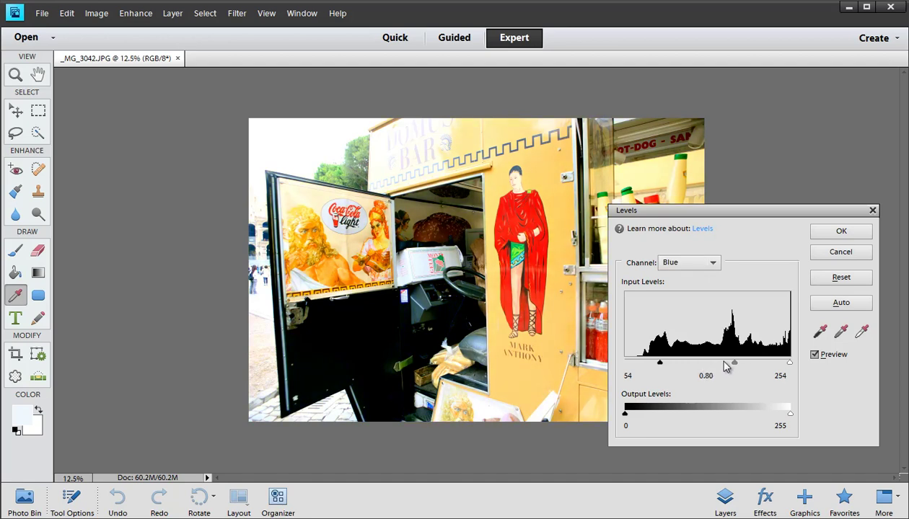
click(686, 263)
click(668, 302)
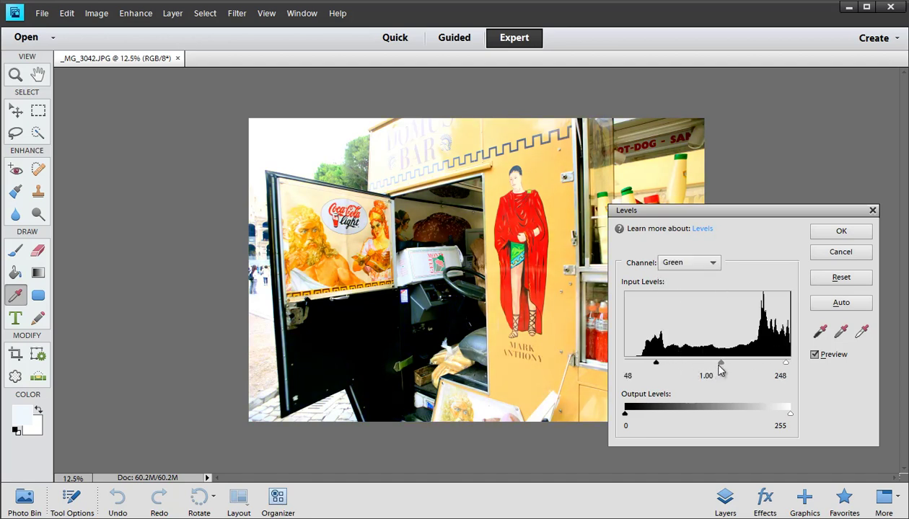
mouse_move(721, 370)
mouse_down()
mouse_move(707, 366)
mouse_move(725, 366)
mouse_up()
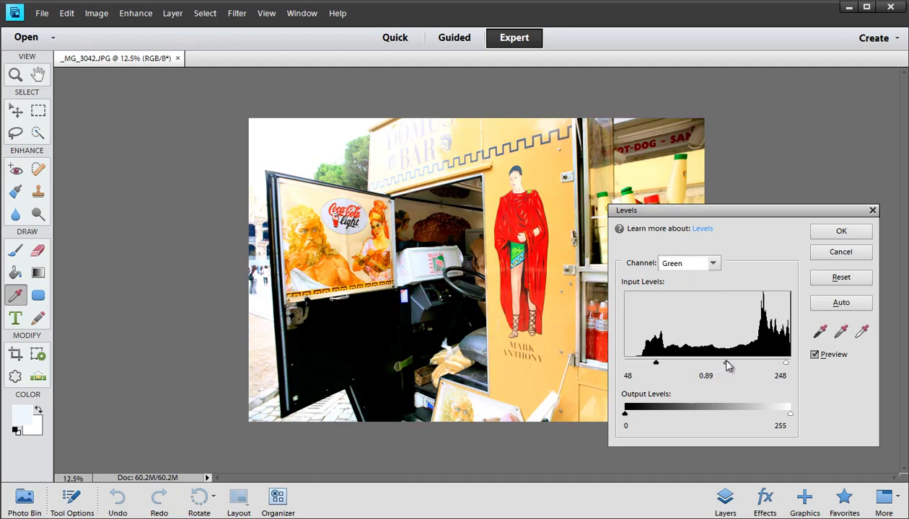
- Return to the RGB channel and reset all Levels adjustments
click(690, 263)
click(696, 275)
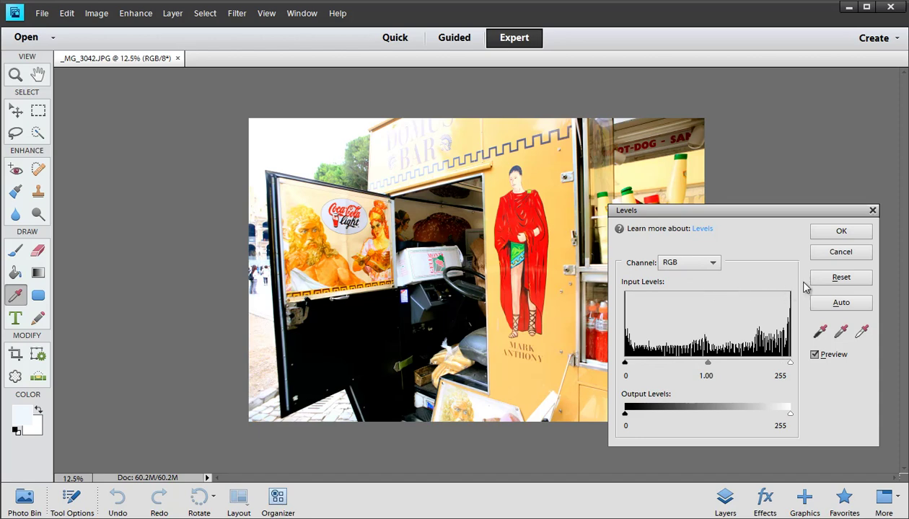
click(842, 277)
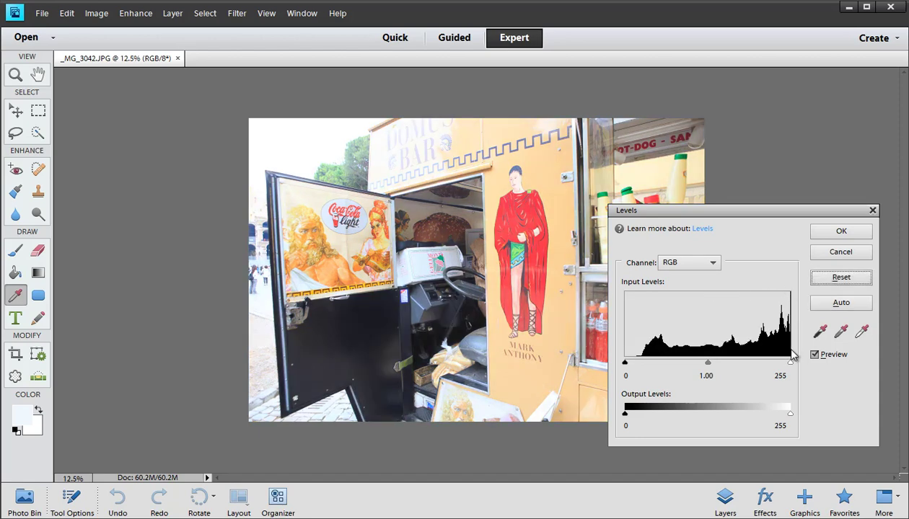
- Try the automatic Levels correction on the photo and reset it
click(834, 311)
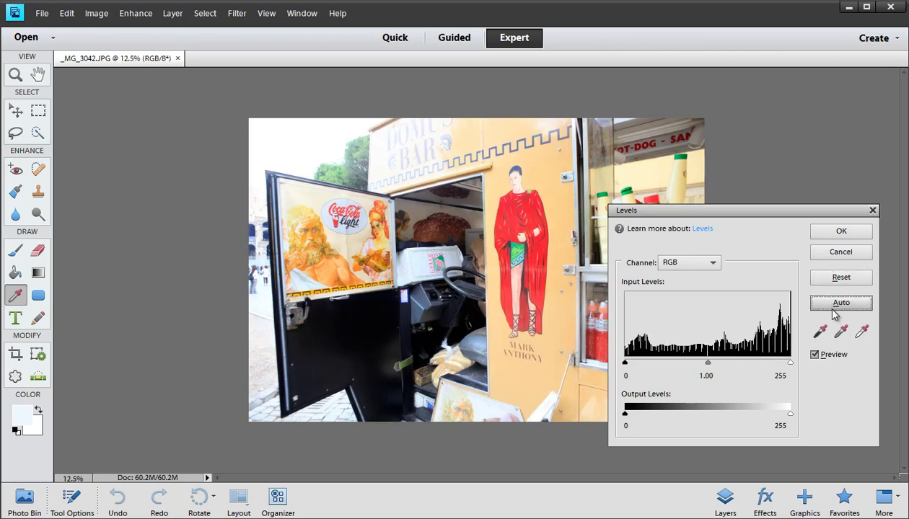
click(835, 280)
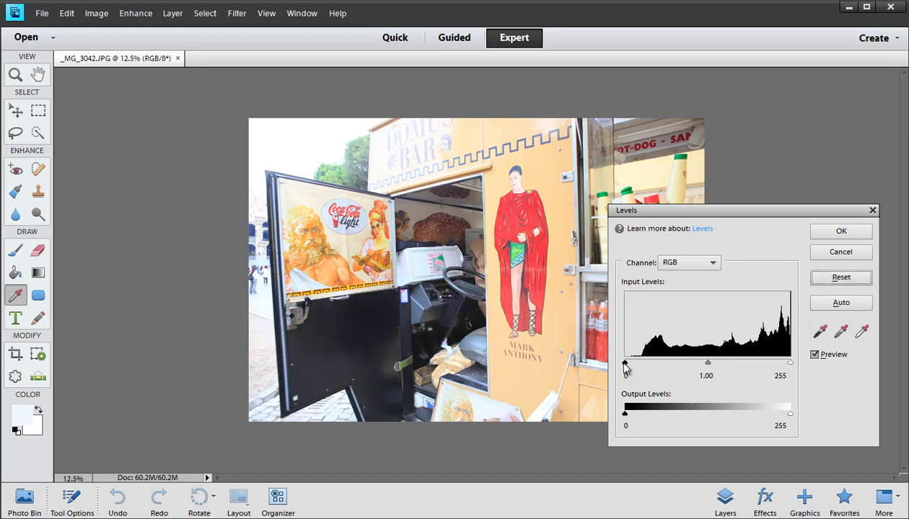
- Set the RGB black input level to 25 and adjust the midtone input level
drag(625, 363, 642, 363)
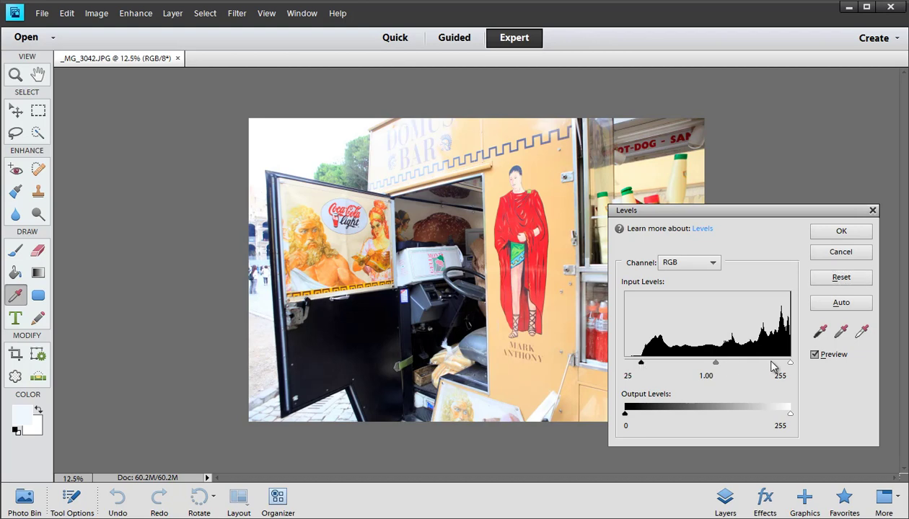
drag(717, 363, 717, 368)
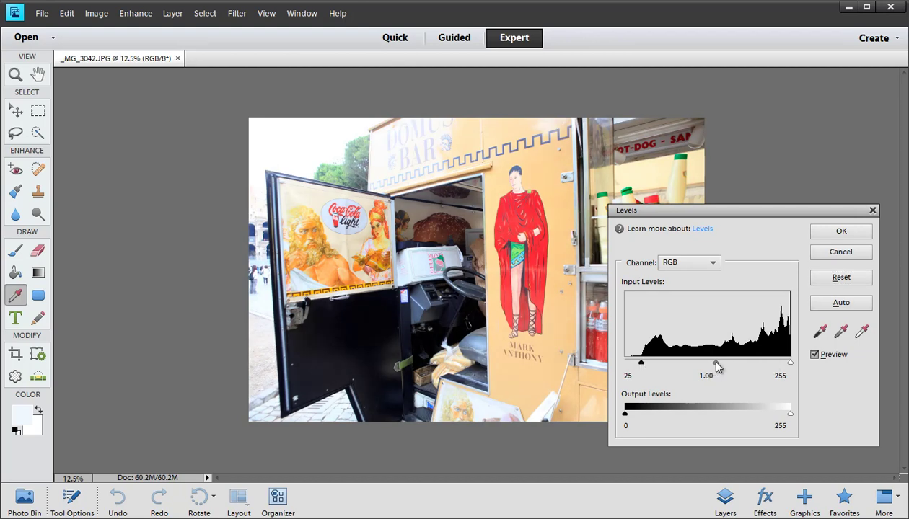